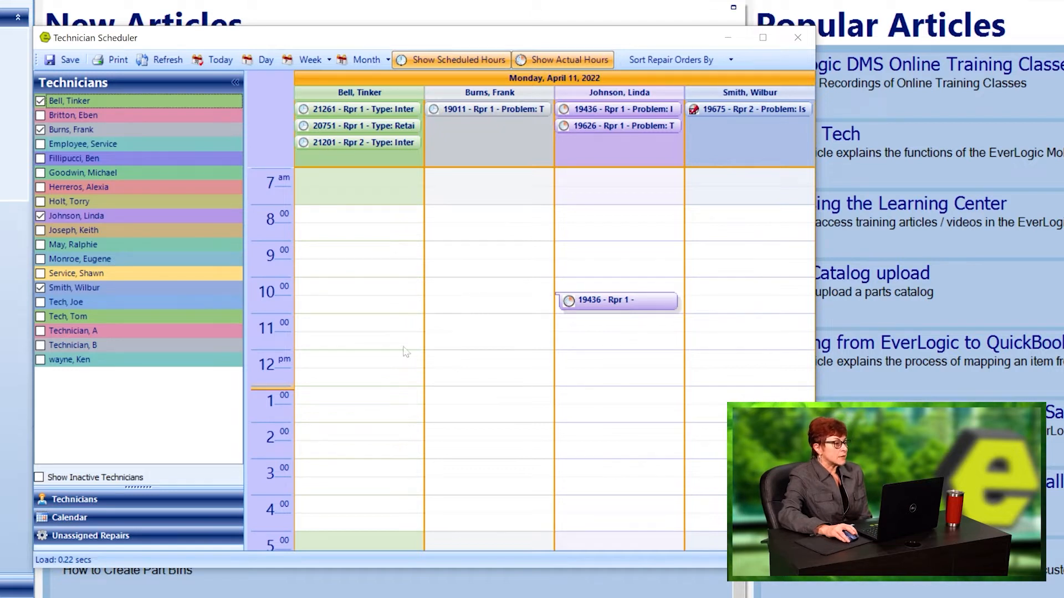
Assign the unassigned repair 2, "Broken car", from the first repair order to the second displayed technician for April 11, 2022
left_click(171, 536)
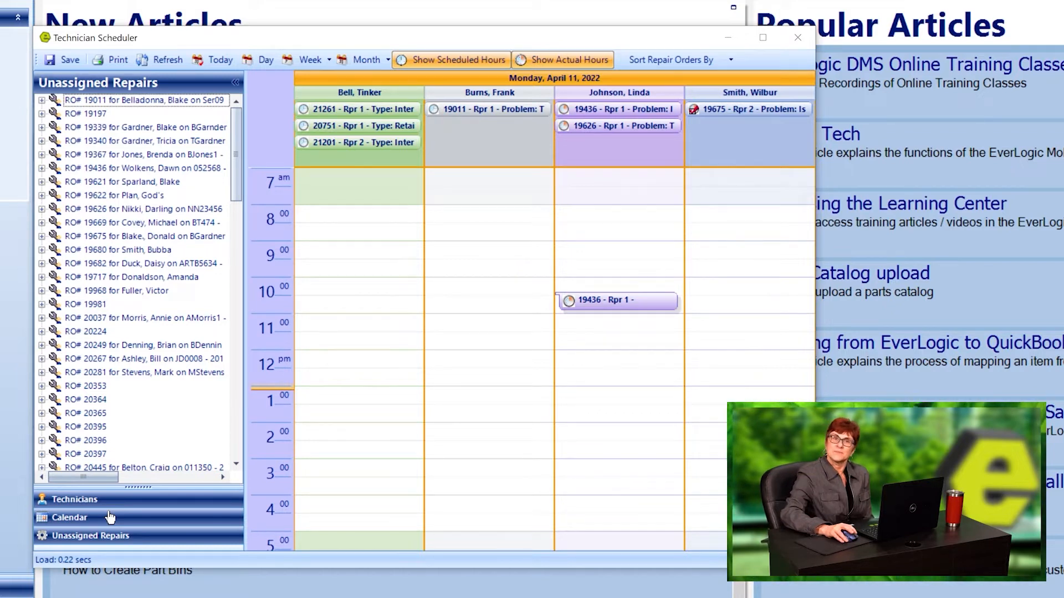
left_click(41, 100)
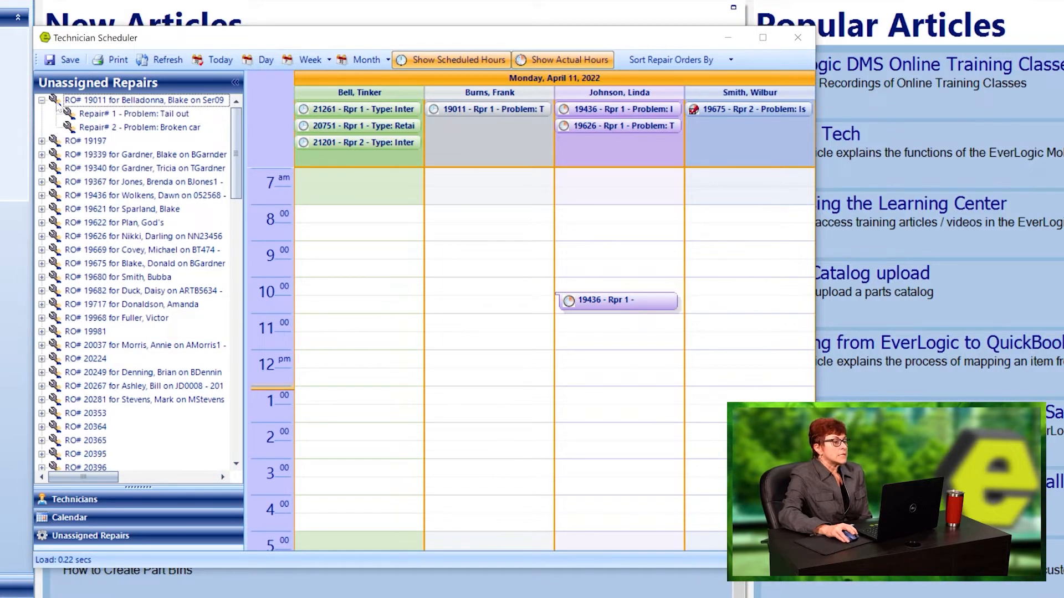
left_click(132, 129)
left_click_drag(490, 146, 488, 145)
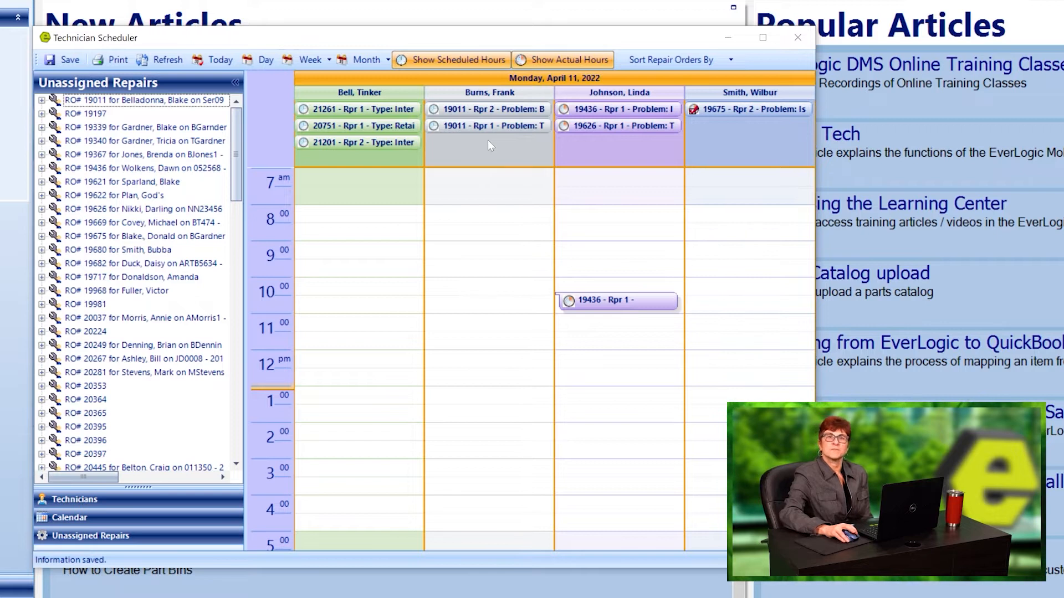
Open the unassigned repair order about the customer's tail lights being out and display the details of its service job 1
left_click(42, 127)
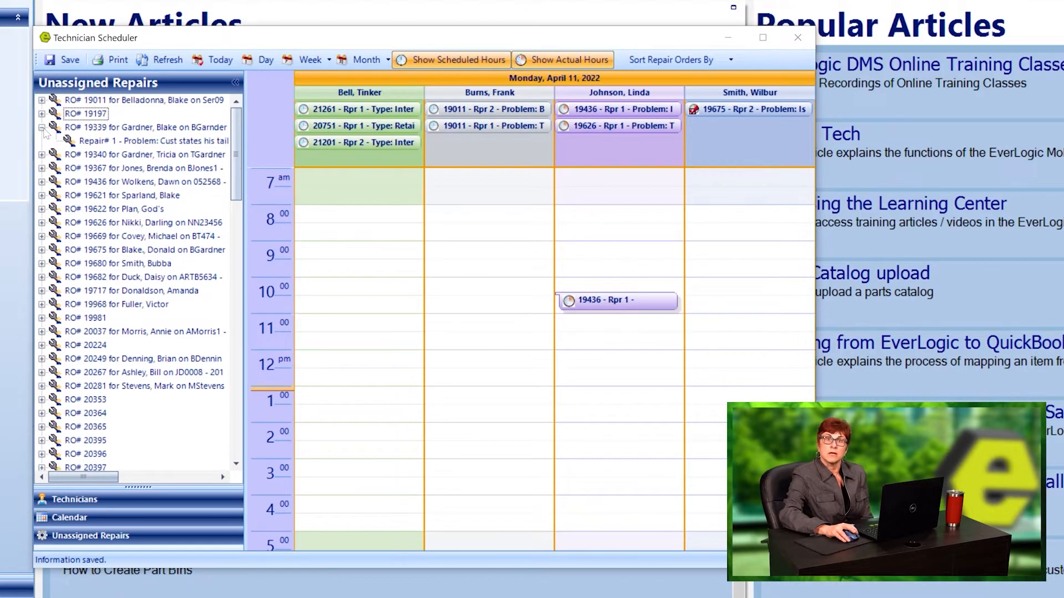
double_click(146, 141)
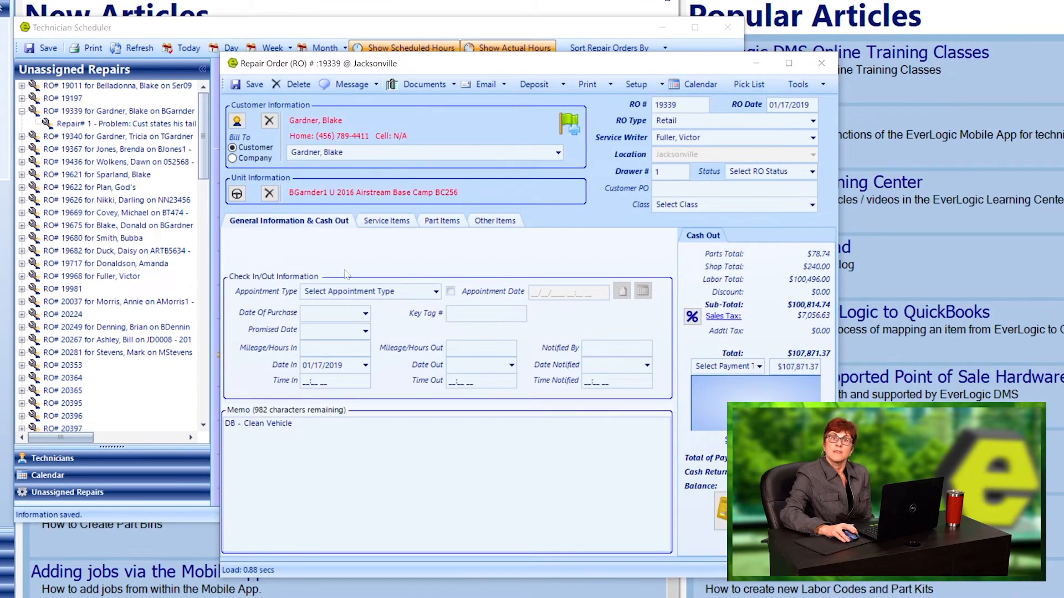
left_click(383, 222)
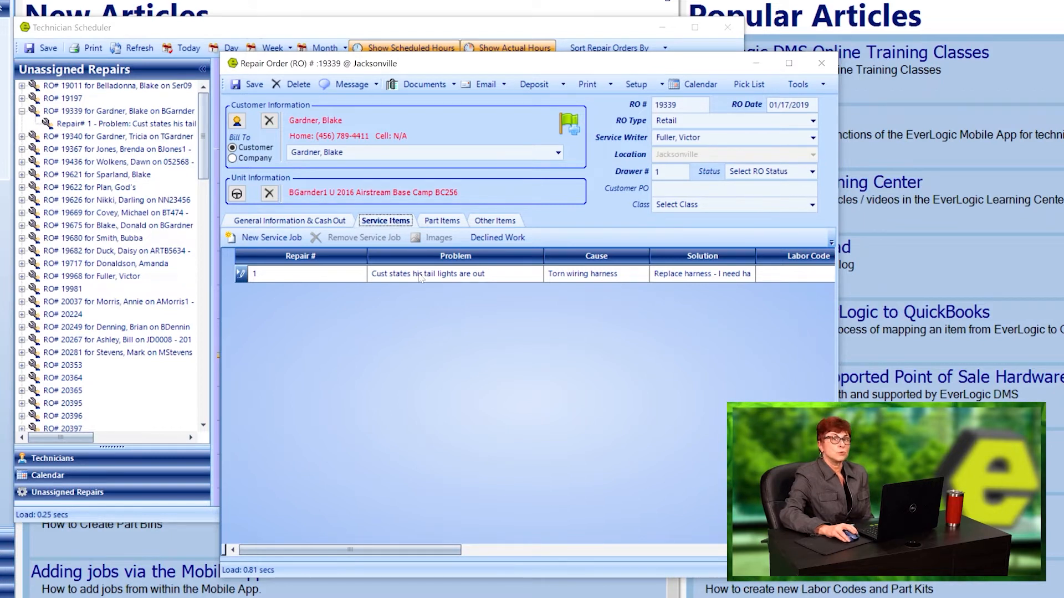
double_click(420, 275)
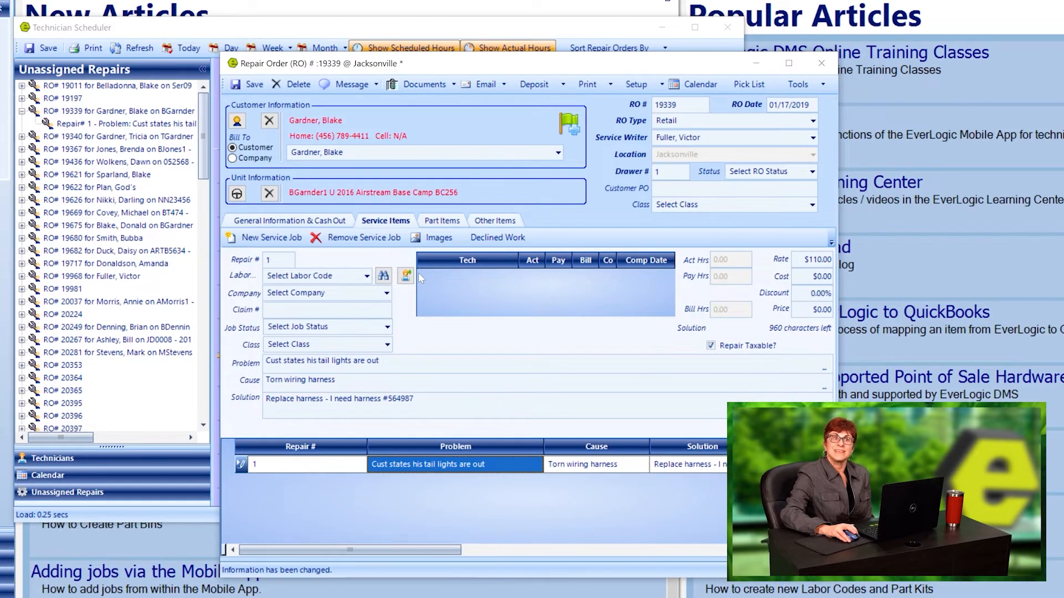
Add the technician who received the "Broken car" repair to the tail lights job, save the repair order and close it
left_click(405, 275)
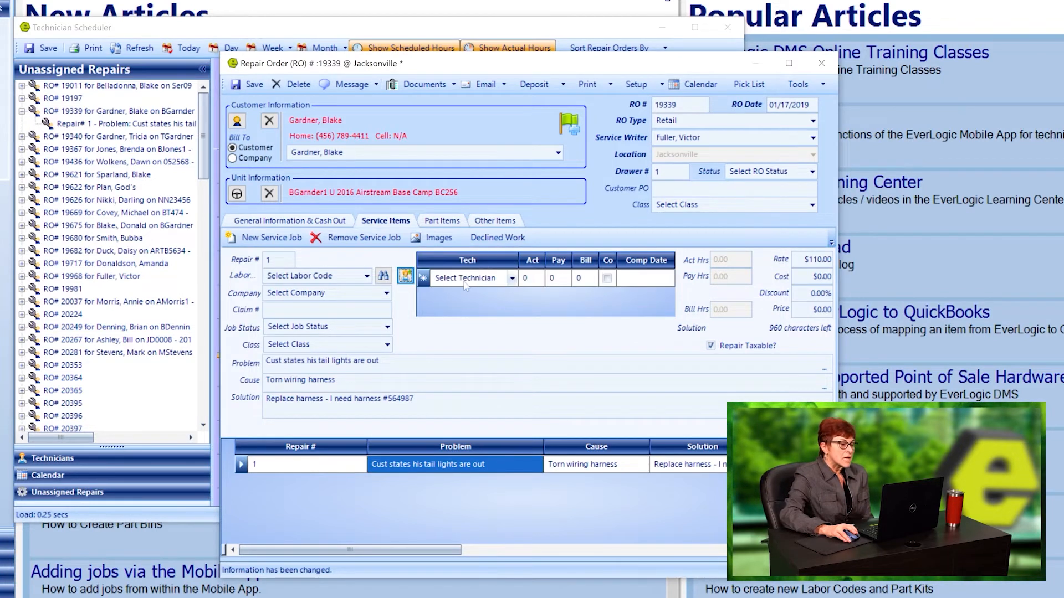
left_click(512, 278)
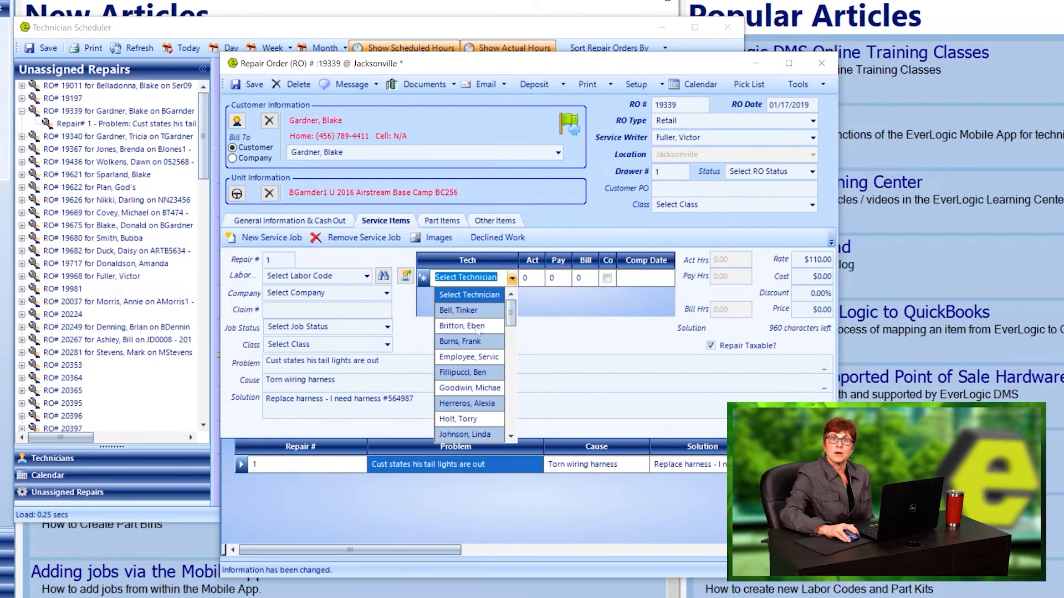
left_click(468, 342)
left_click(253, 83)
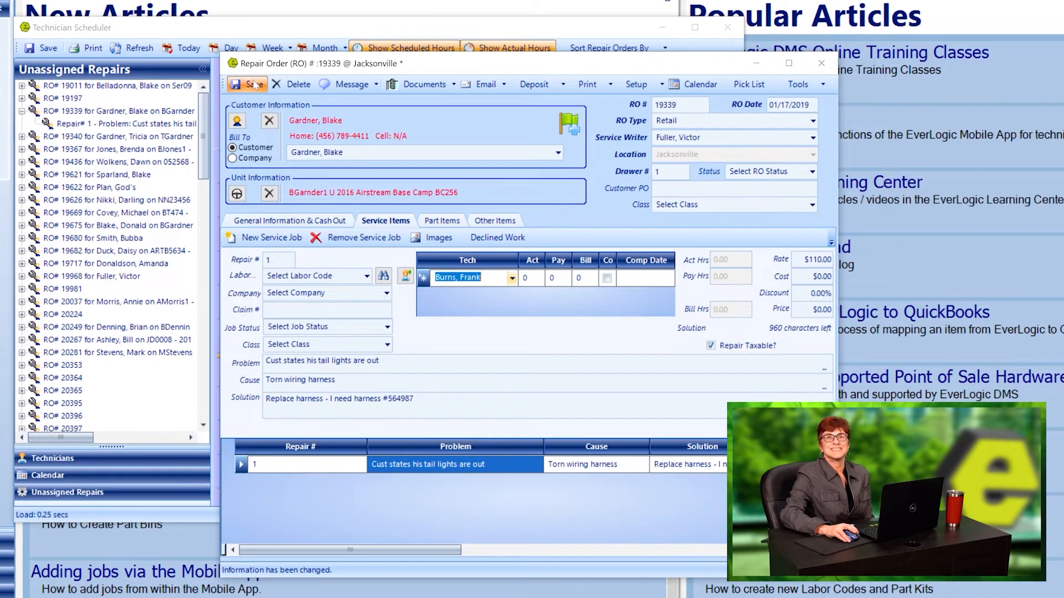
left_click(821, 63)
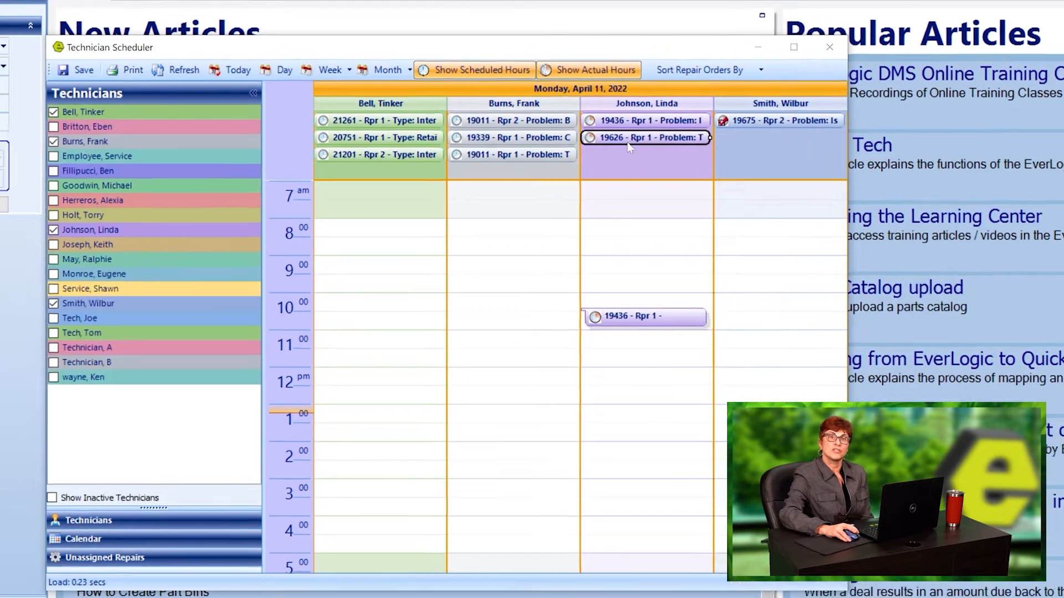
Record the current time as the start of the "Turn discs and install new pads" job and save the entry
double_click(600, 130)
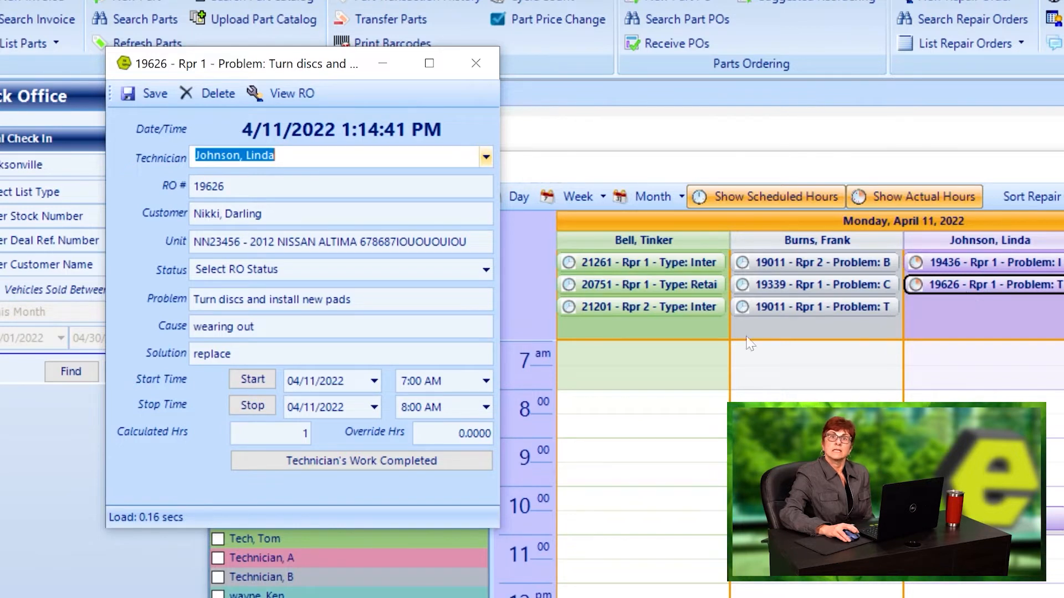
left_click(257, 382)
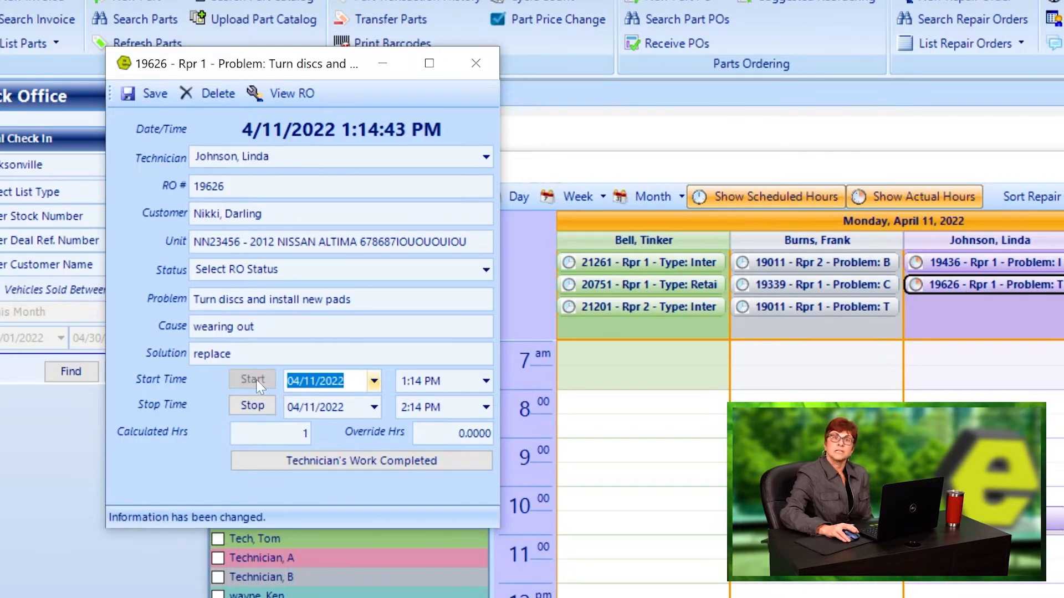
left_click(148, 98)
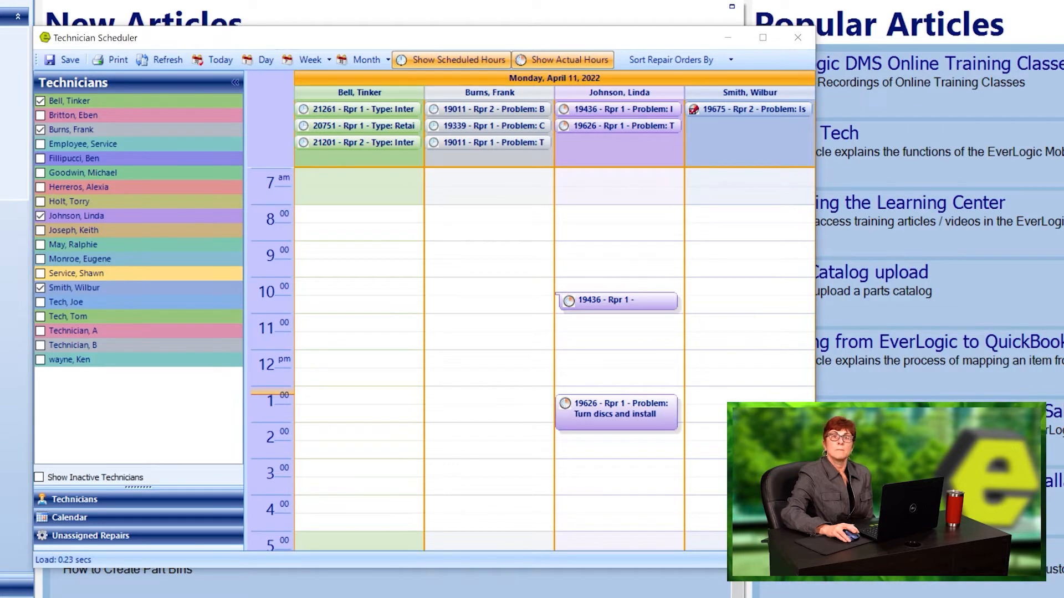
Record the current time as the stop time of the running "Turn discs and install new pads" entry and save it
double_click(619, 411)
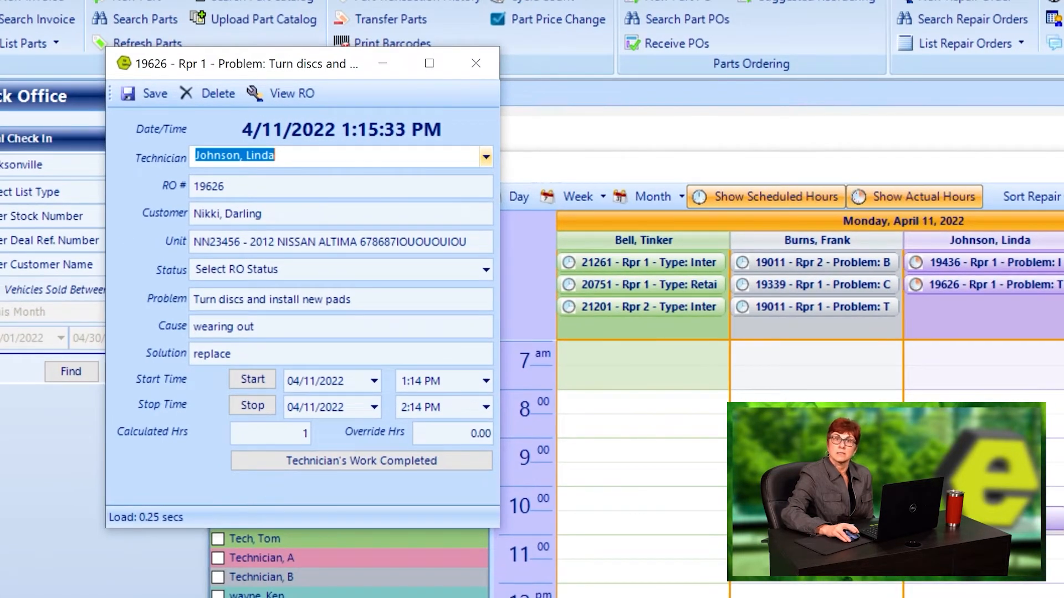
left_click(253, 406)
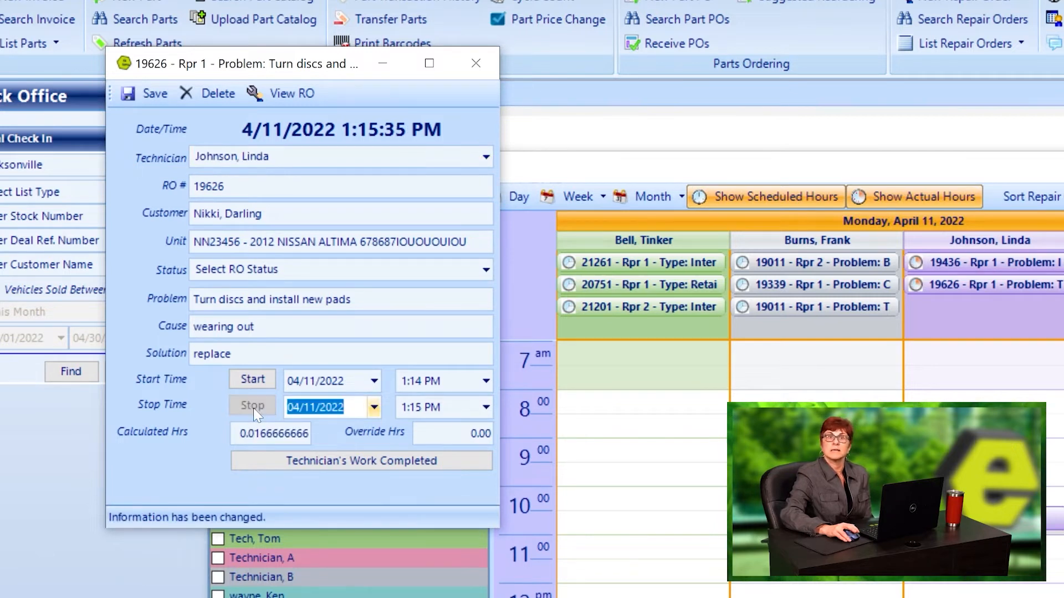
left_click(143, 93)
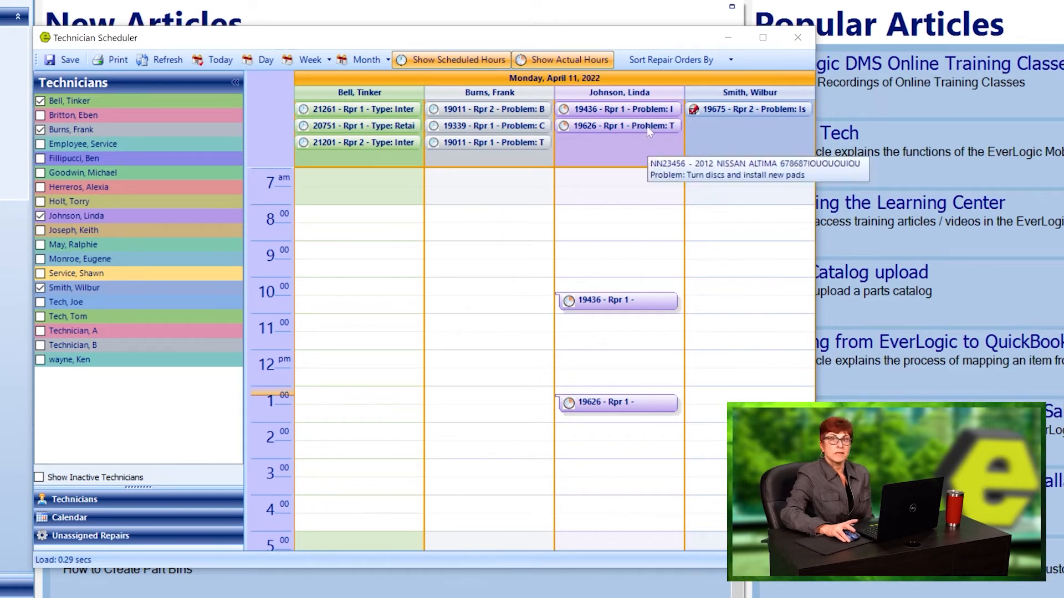
Start a second time entry for the "Turn discs and install new pads" job at the current time and save it
double_click(568, 128)
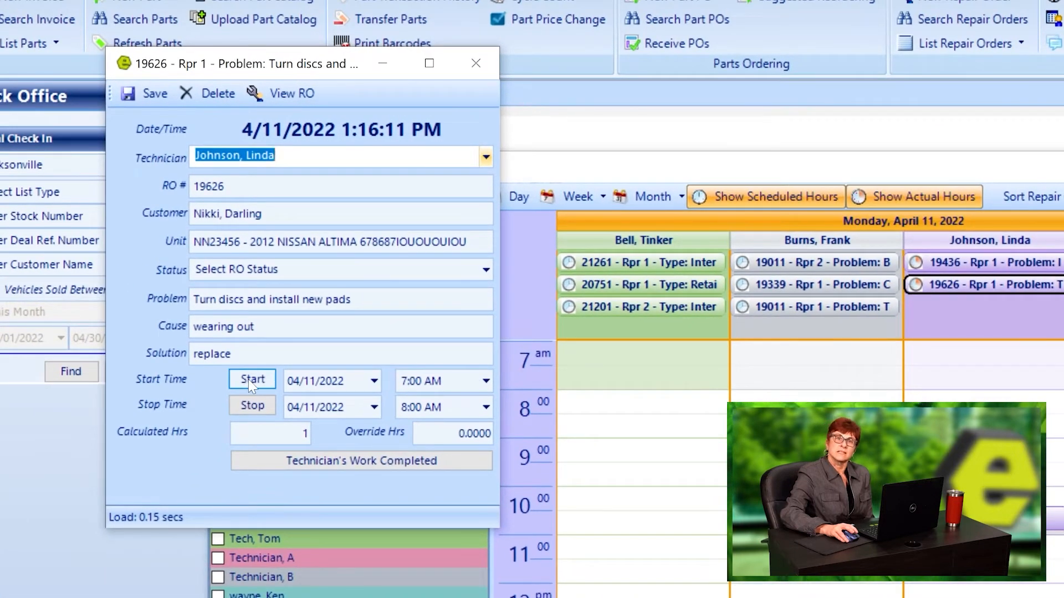
left_click(250, 381)
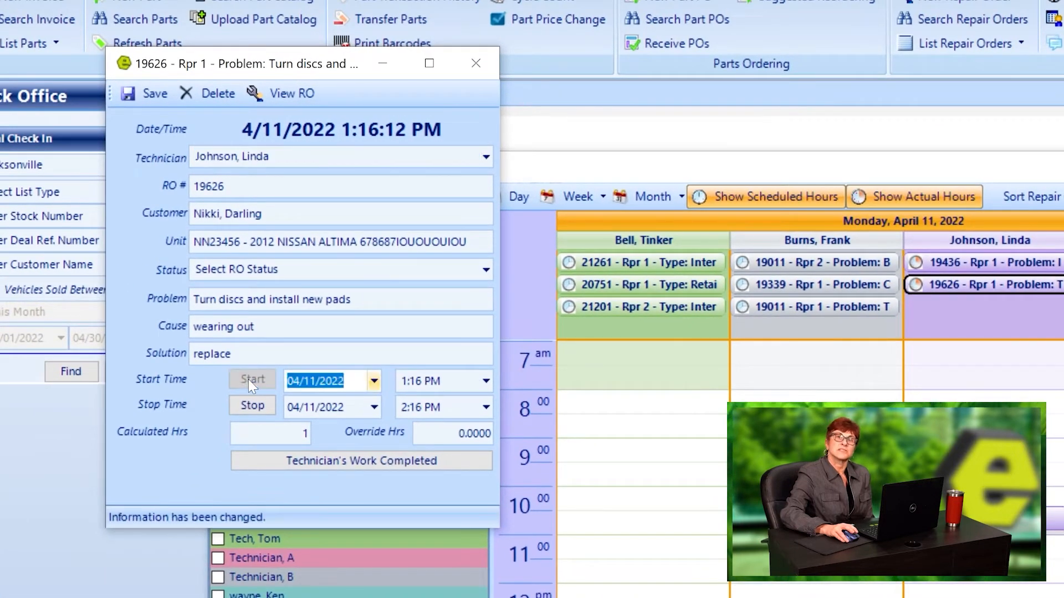
left_click(149, 97)
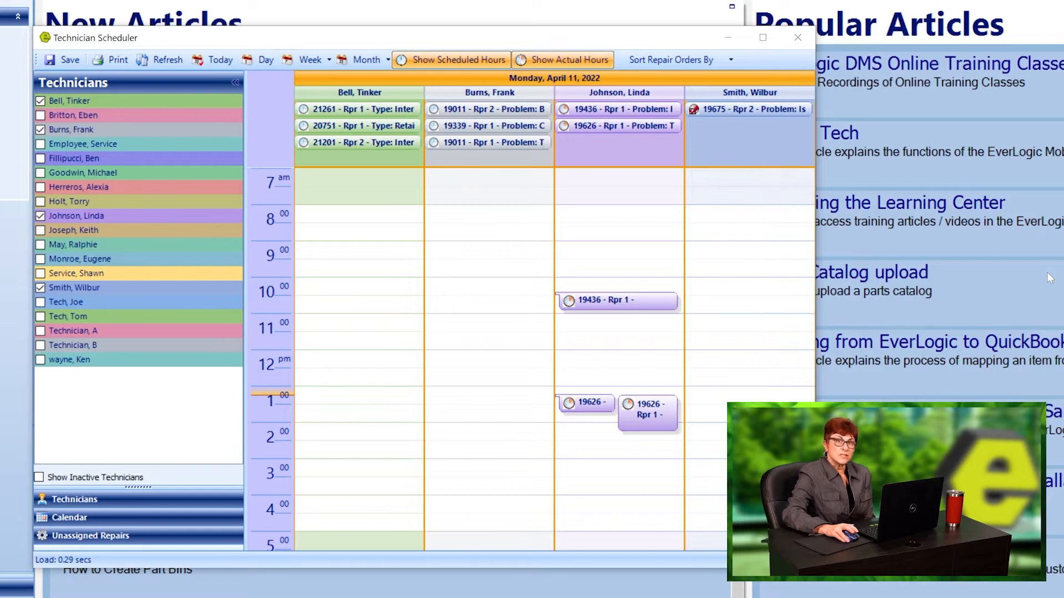
Stop the second "Turn discs and install new pads" time entry at the current time and mark the technician's work completed
left_click(648, 417)
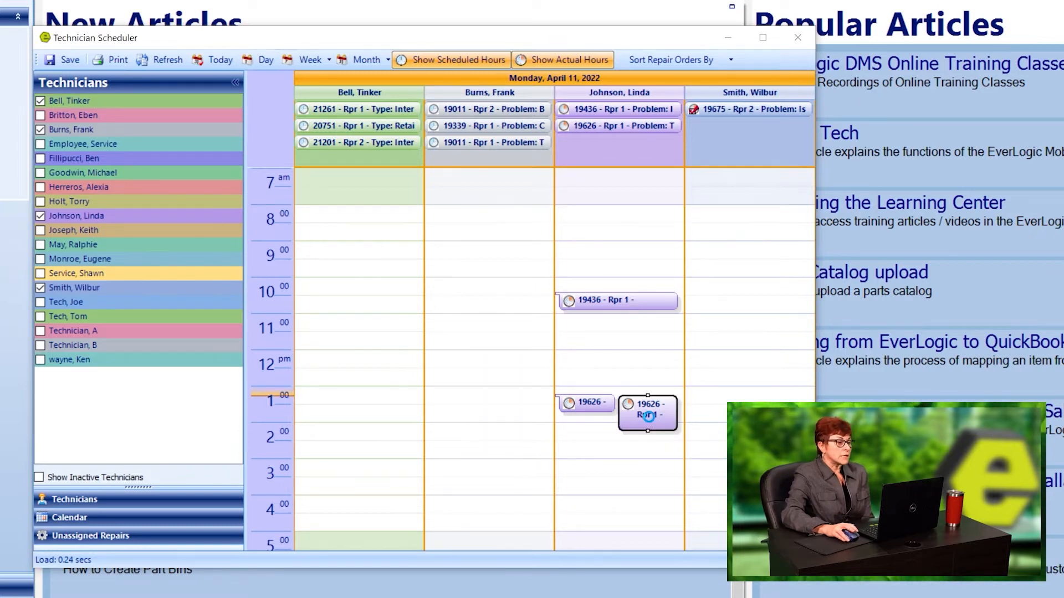
double_click(648, 417)
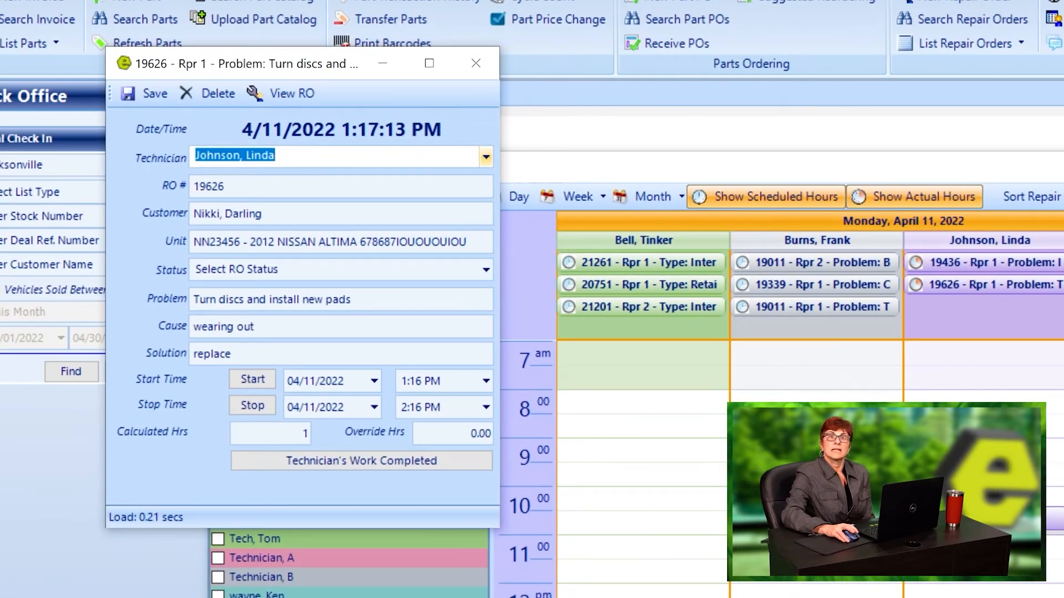
left_click(251, 407)
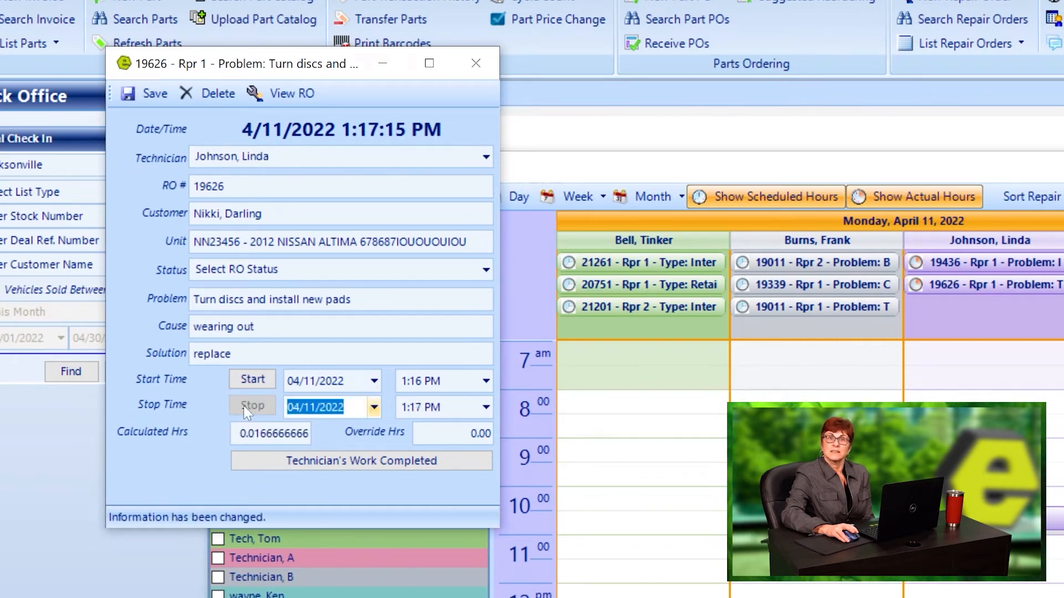
left_click(322, 466)
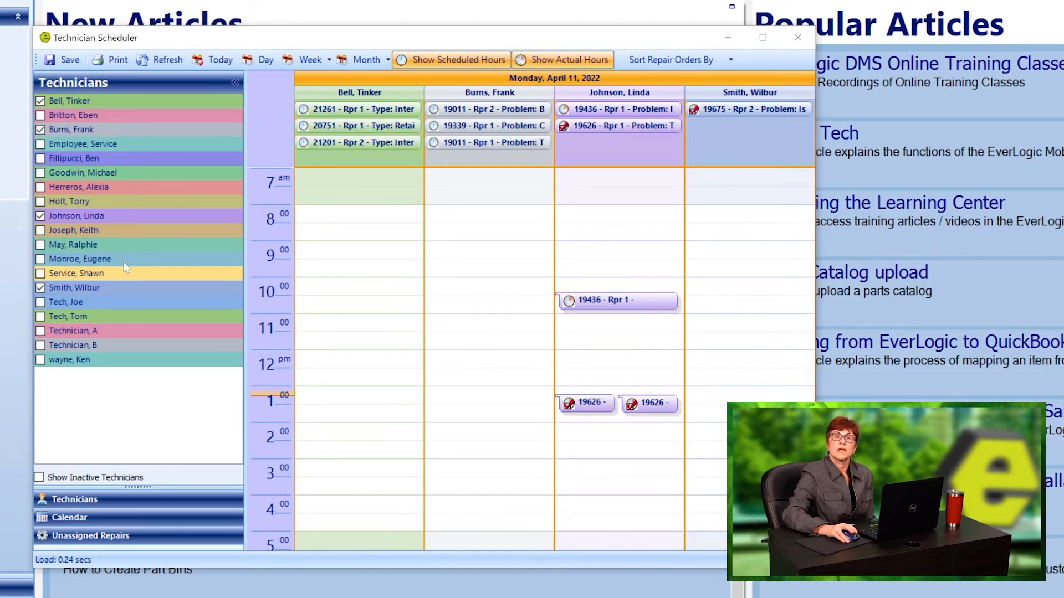
Set the start time of the "Install Rims" time entry to 7:30 AM and mark the technician's work completed
double_click(615, 300)
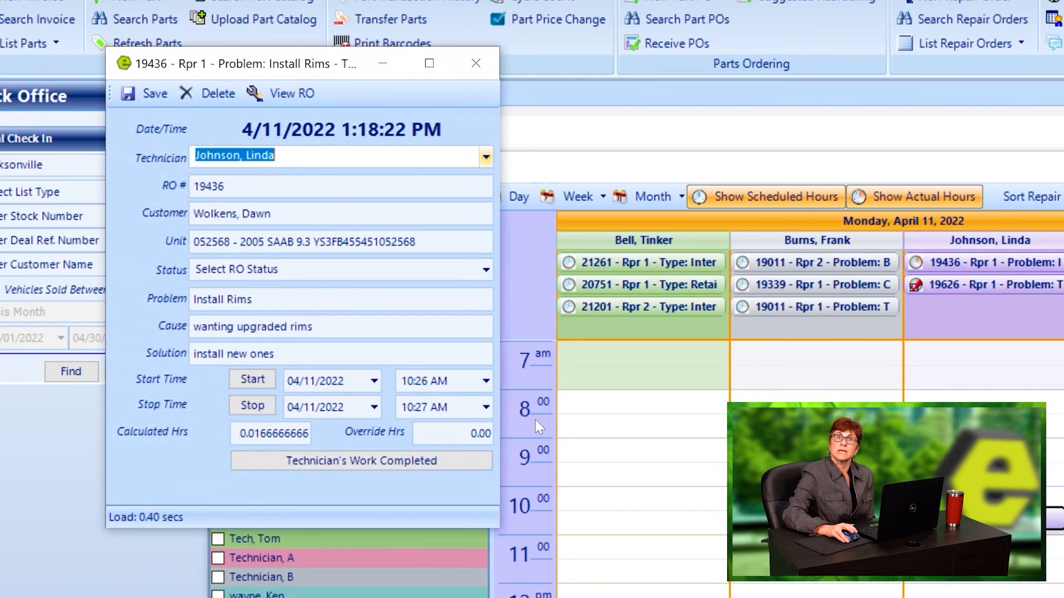
left_click(486, 380)
scroll(473, 423, "down", 10)
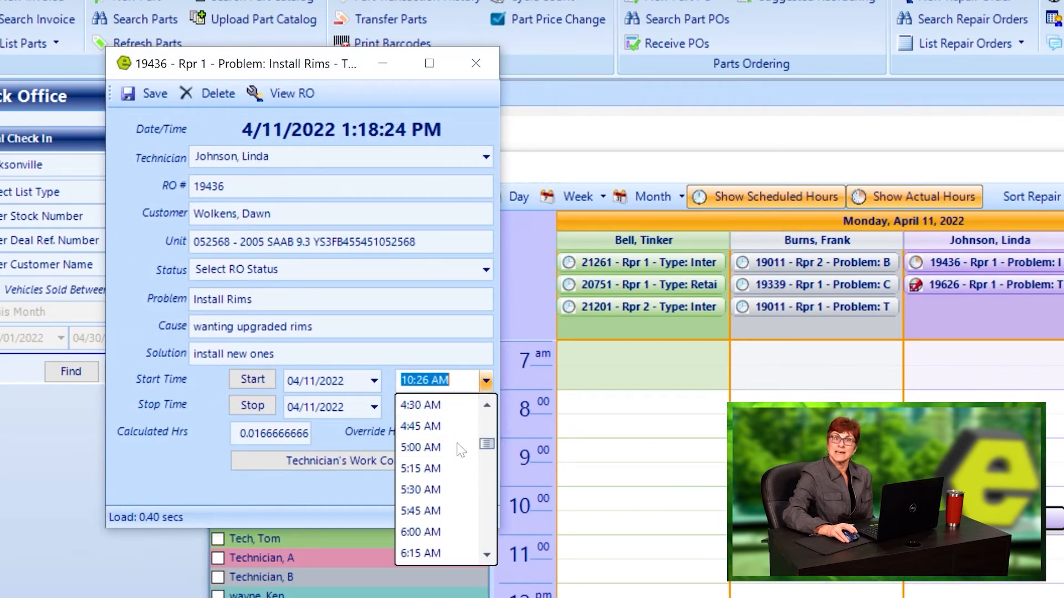
left_click(437, 407)
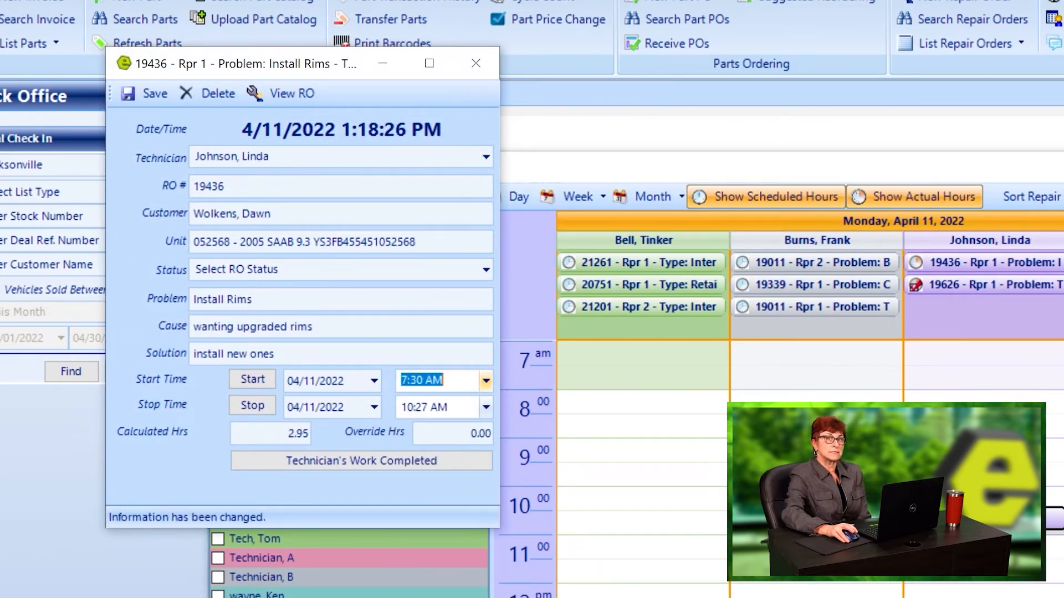
left_click(395, 463)
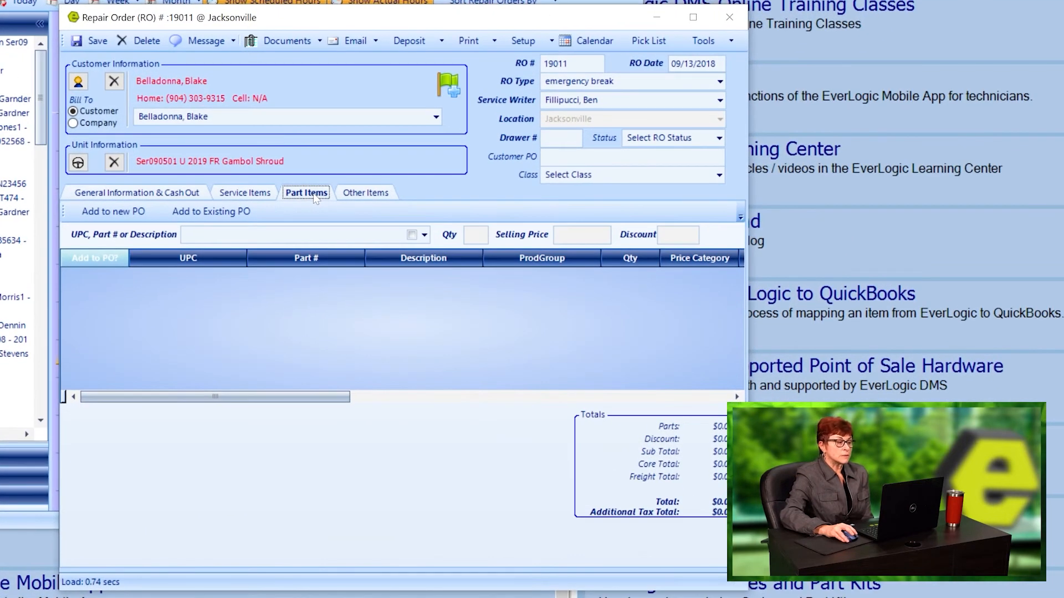
Search the repair order's parts for "TAIL Light" and add the NTP Distribution TAIL LIGHT KIT, part 18-0347
left_click(294, 235)
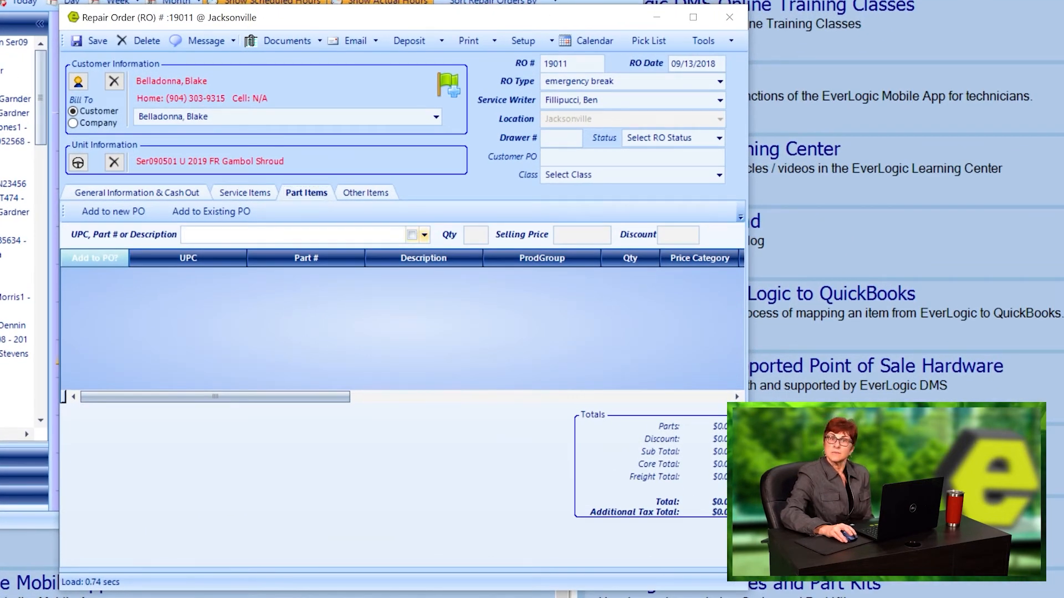
type("TAIL Light")
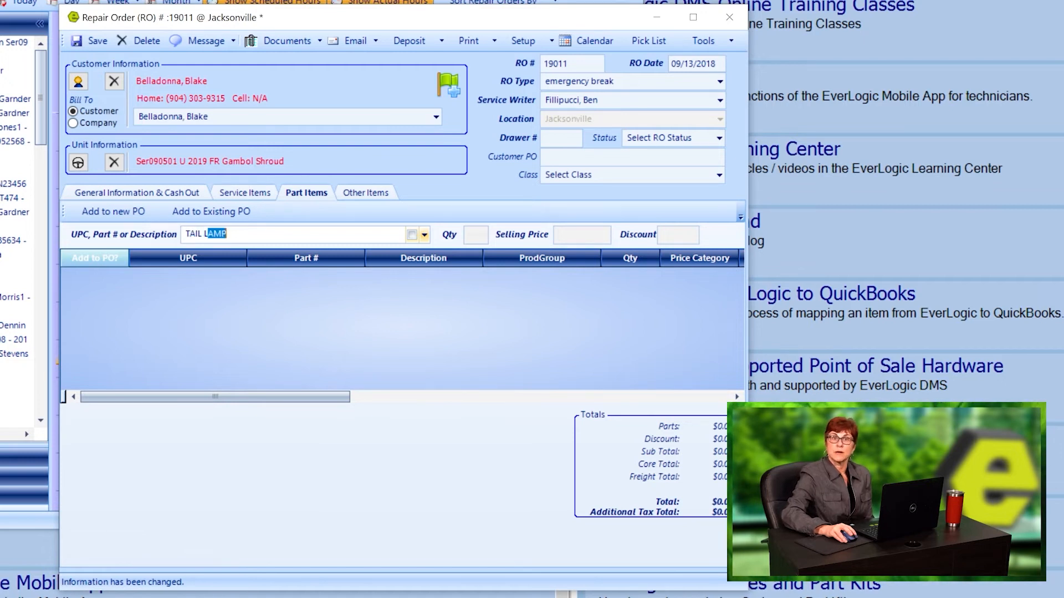
key("Return")
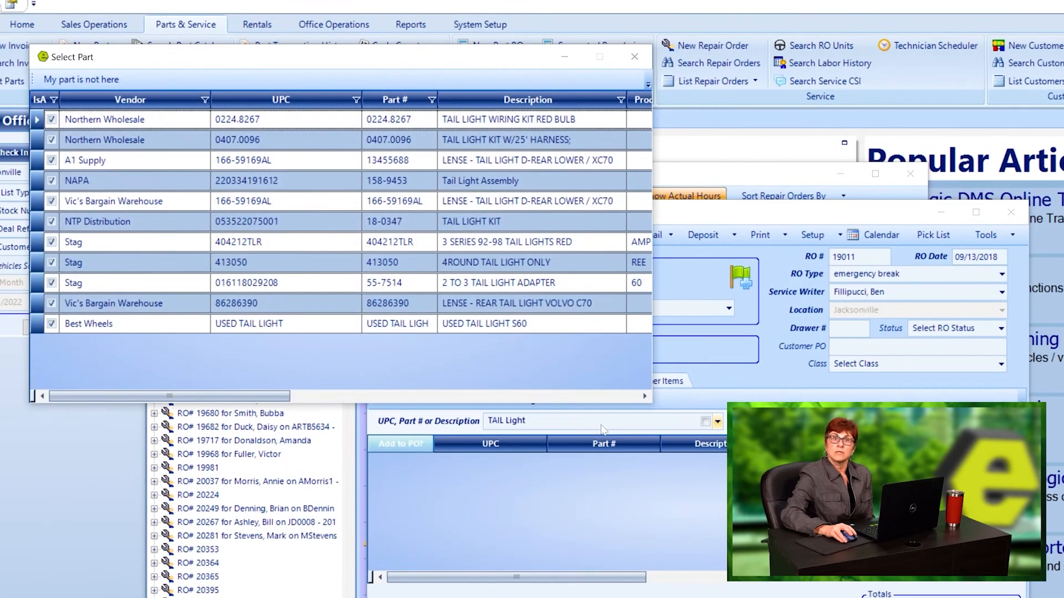
double_click(146, 221)
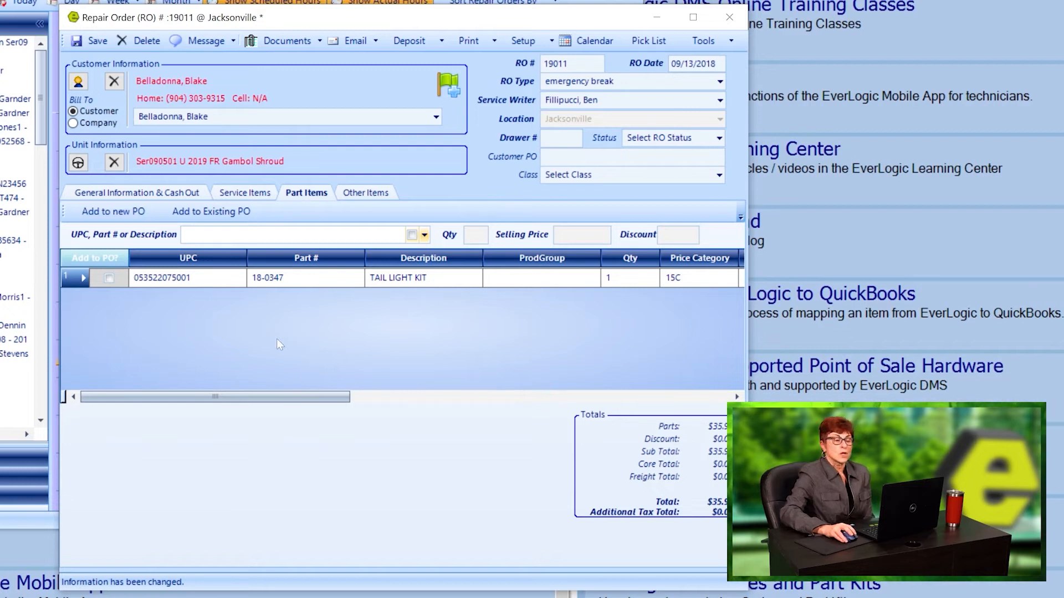
Move the Service Item column in front of UPC and link the tail light kit to repair 1, "Tail out"
left_click_drag(281, 394, 624, 399)
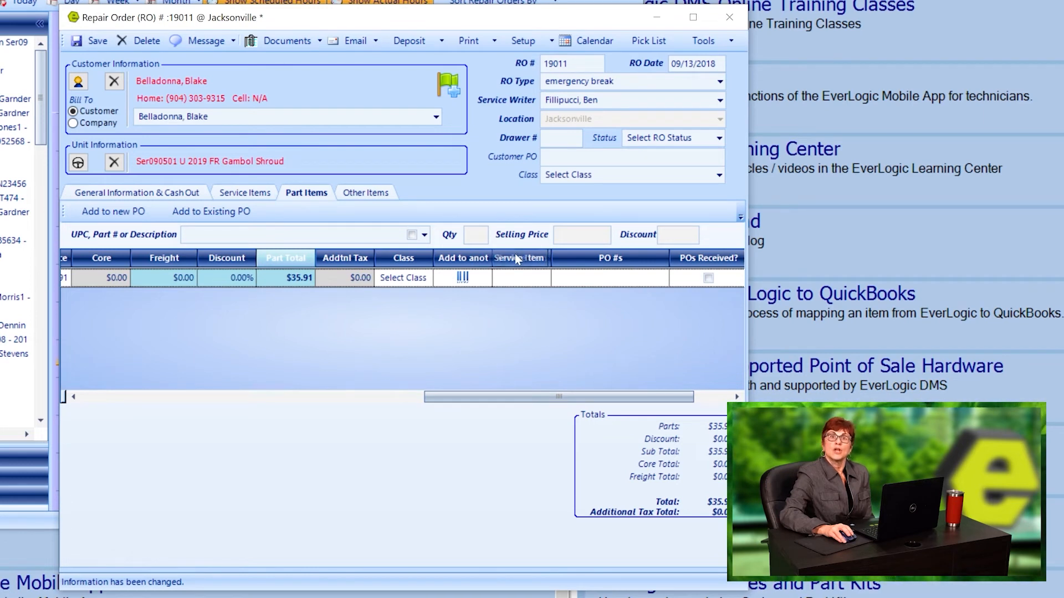
left_click_drag(515, 256, 130, 269)
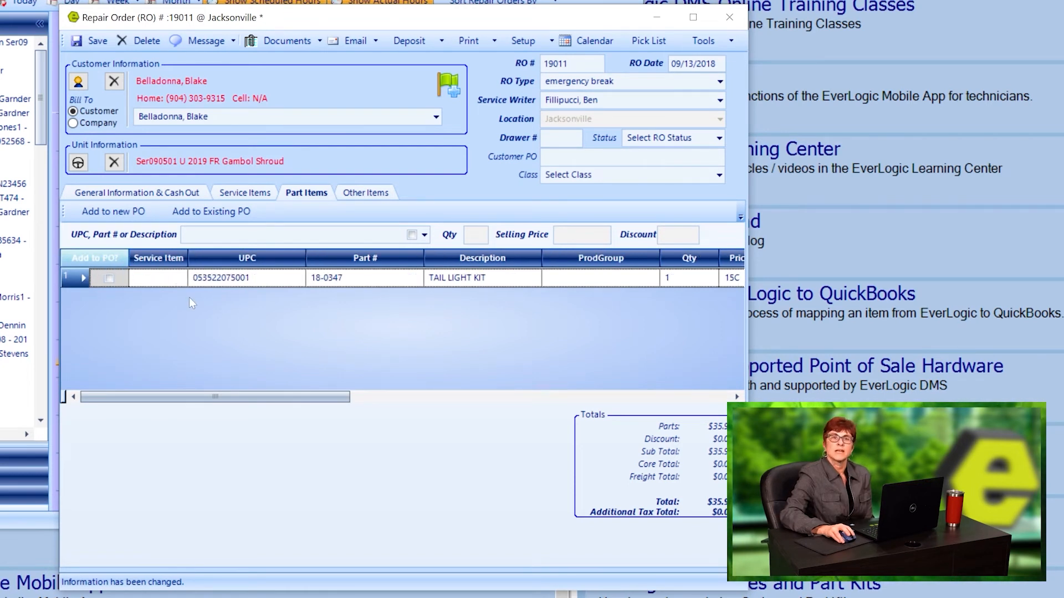
left_click(181, 279)
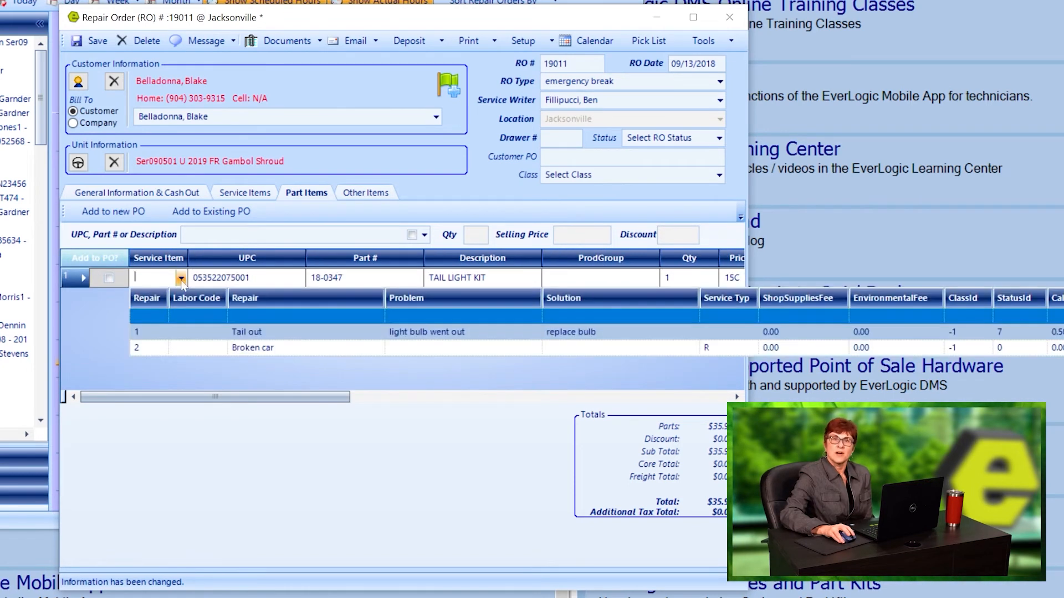
left_click(254, 333)
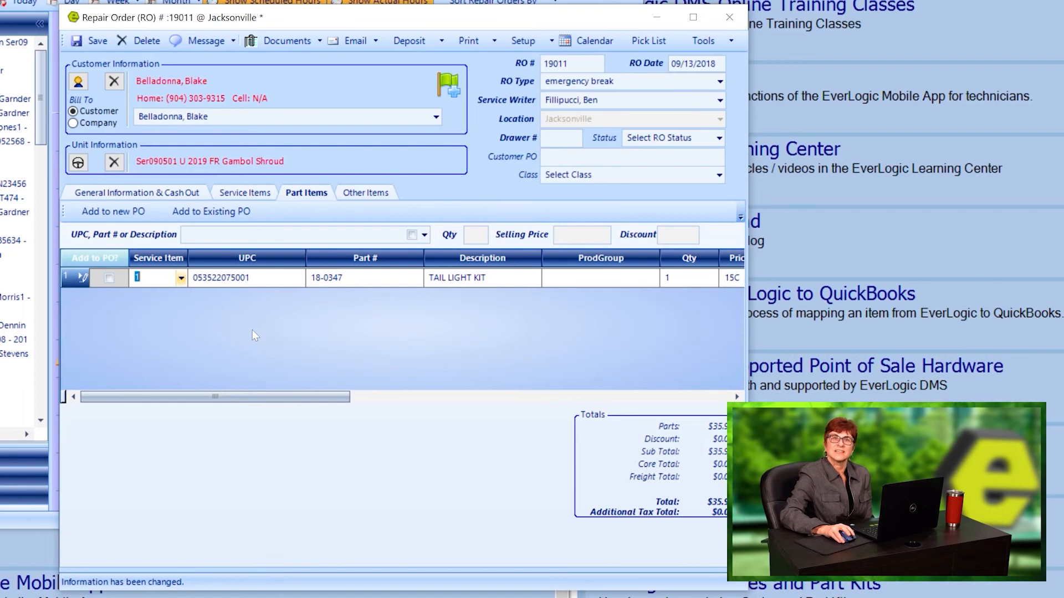